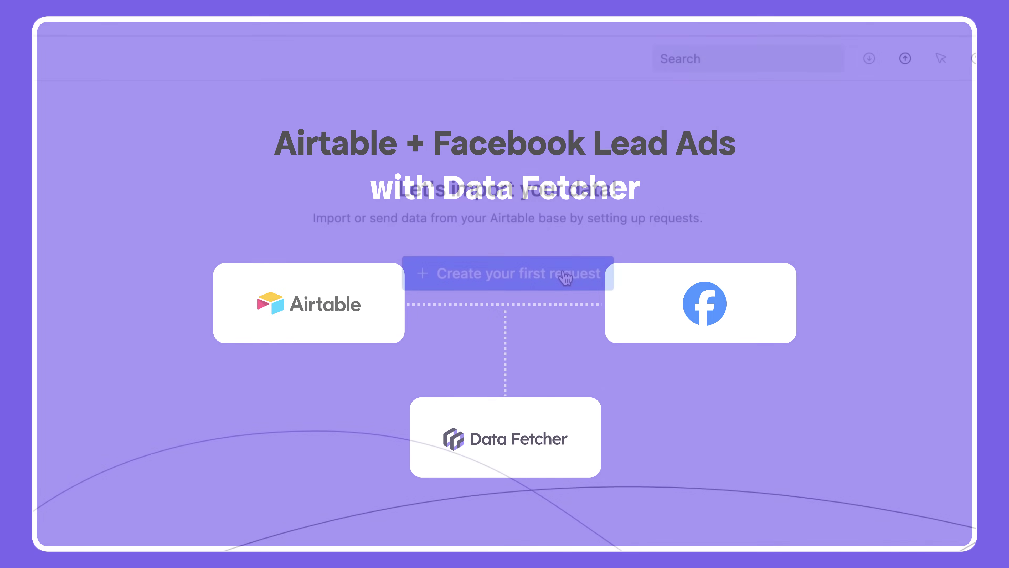
- Start the first Data Fetcher request and Save & Run its field mapping, adding 8 new fields
left_click(554, 277)
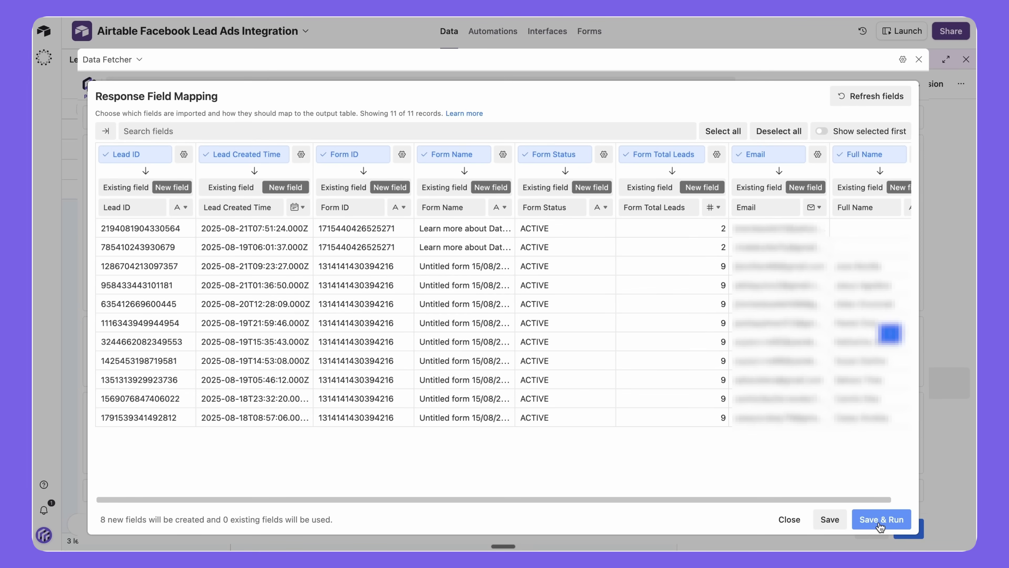
left_click(880, 525)
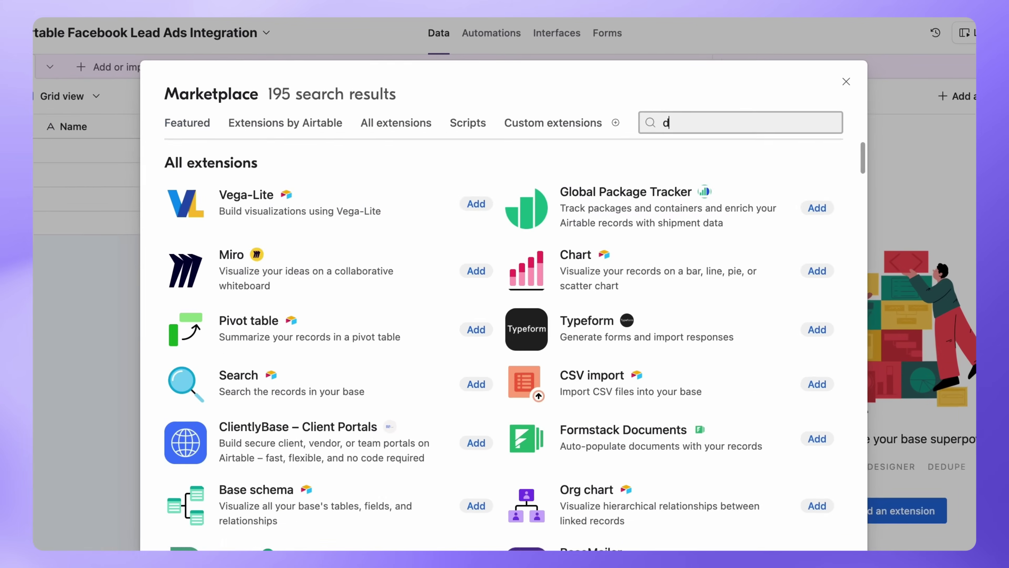
- Add the Data Fetcher extension from the Marketplace and start Request 1 with Facebook Lead Ads
type(" fetcher")
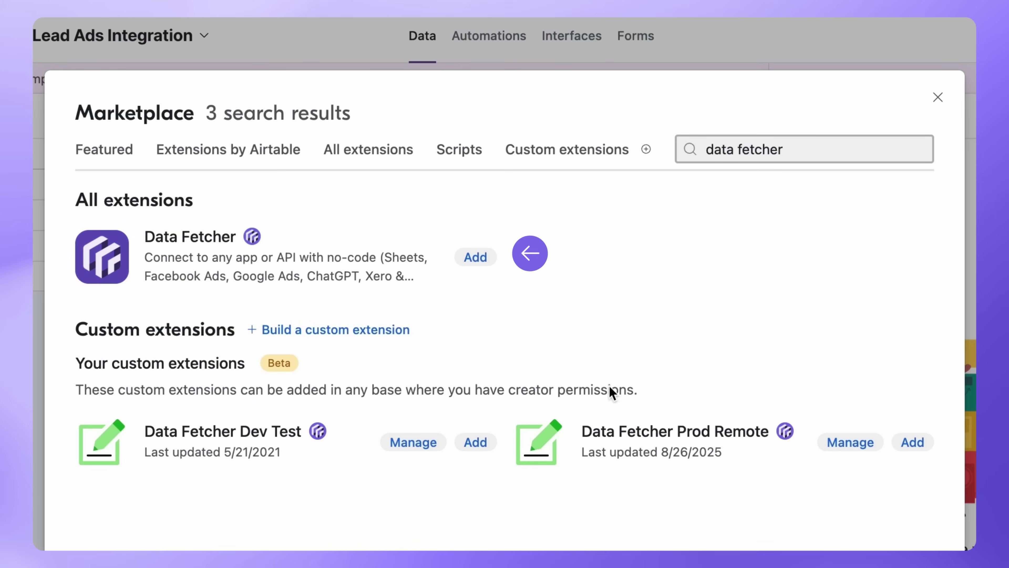
left_click(479, 257)
left_click(620, 374)
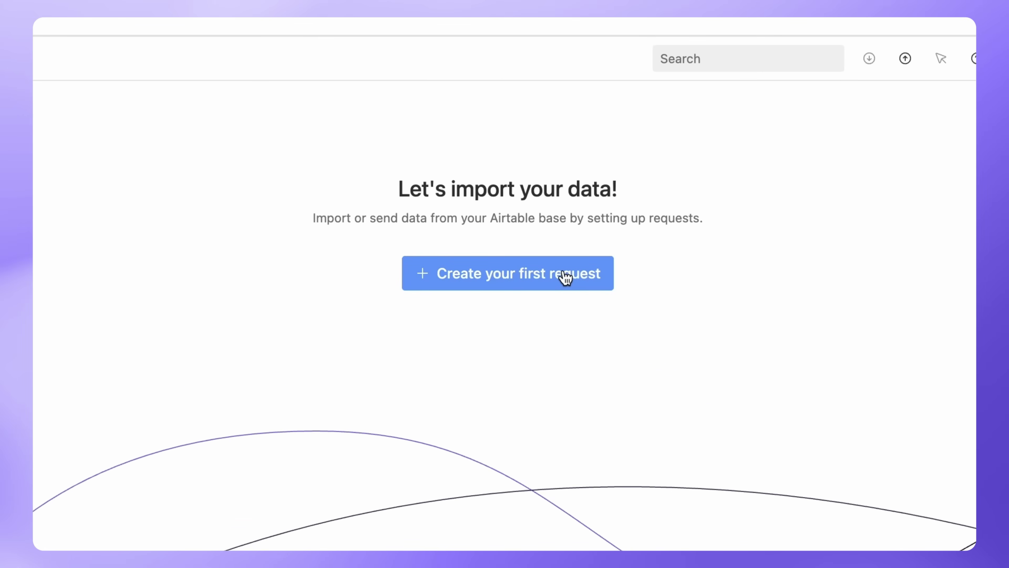
left_click(565, 277)
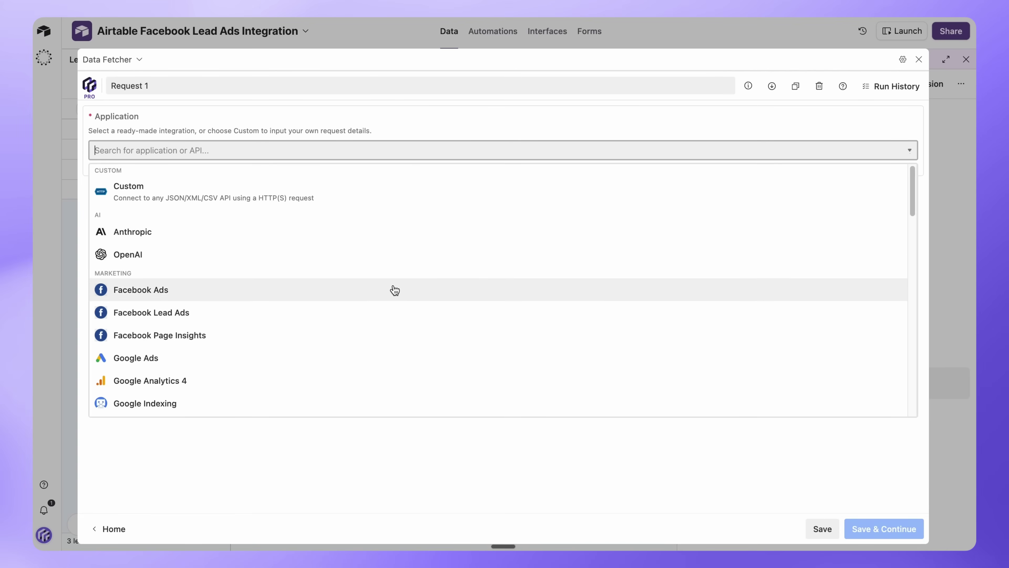
left_click(383, 310)
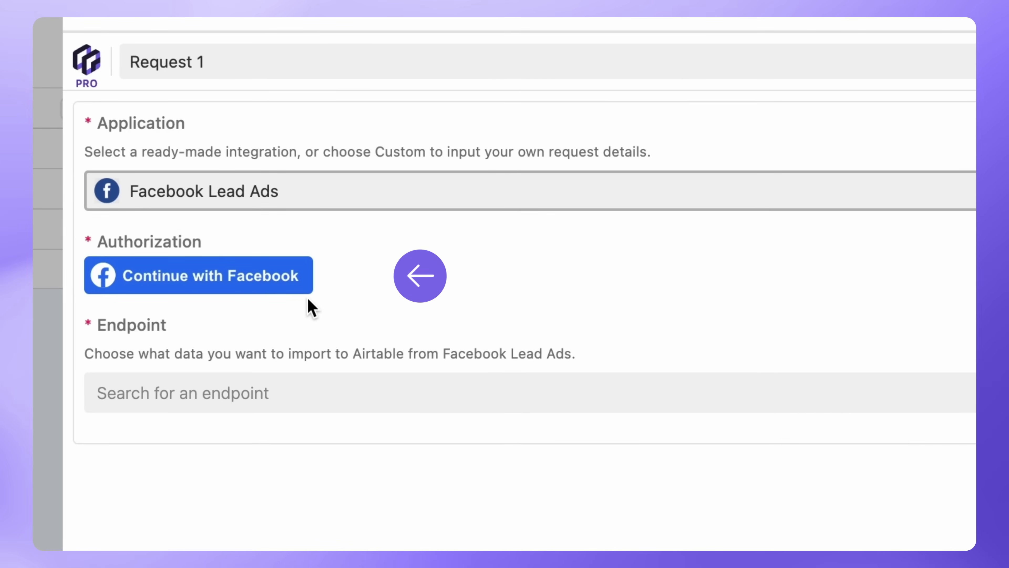
- Authorize Facebook access to the Data Fetcher page and all current and future businesses
left_click(278, 279)
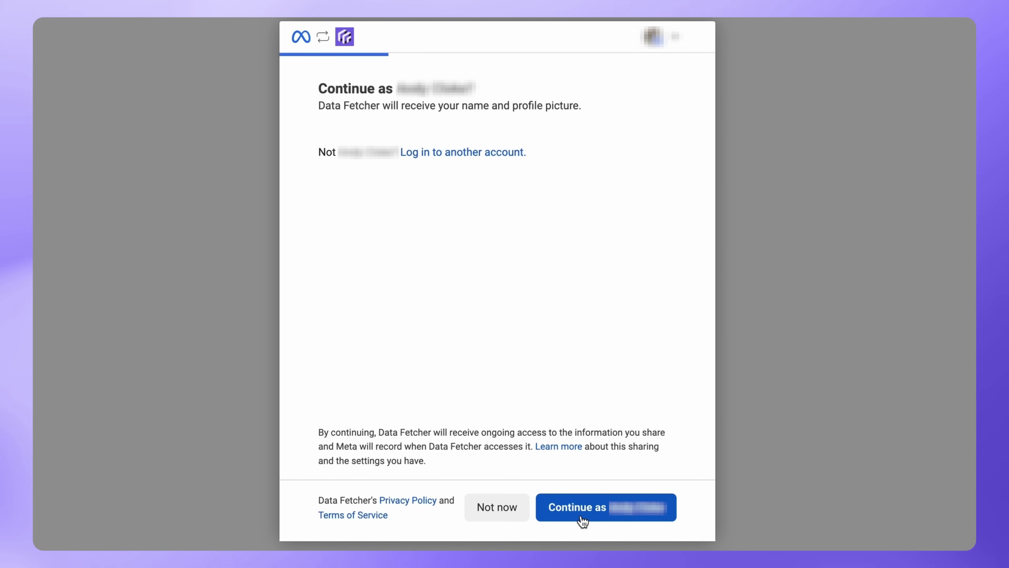
left_click(582, 520)
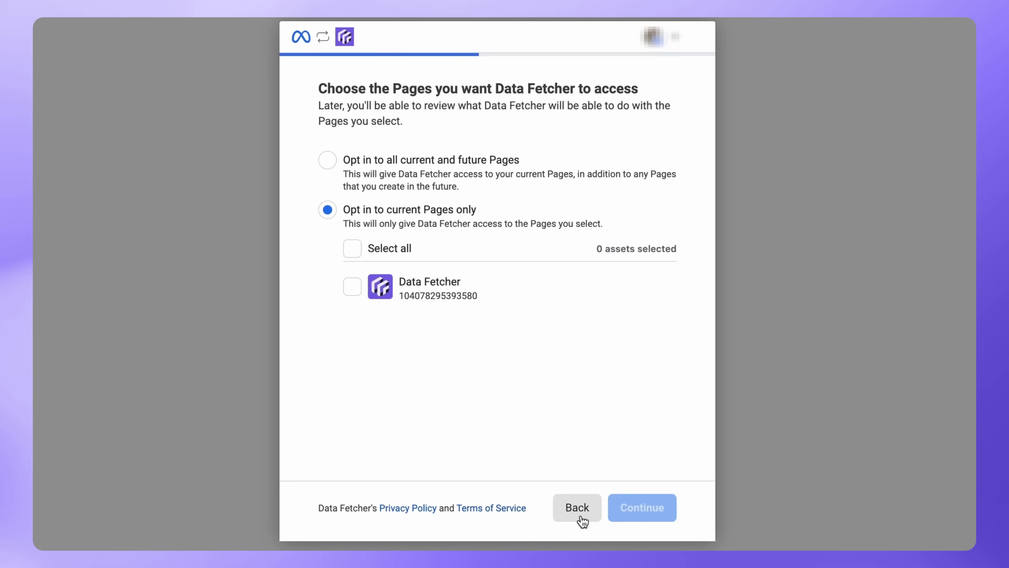
left_click(352, 290)
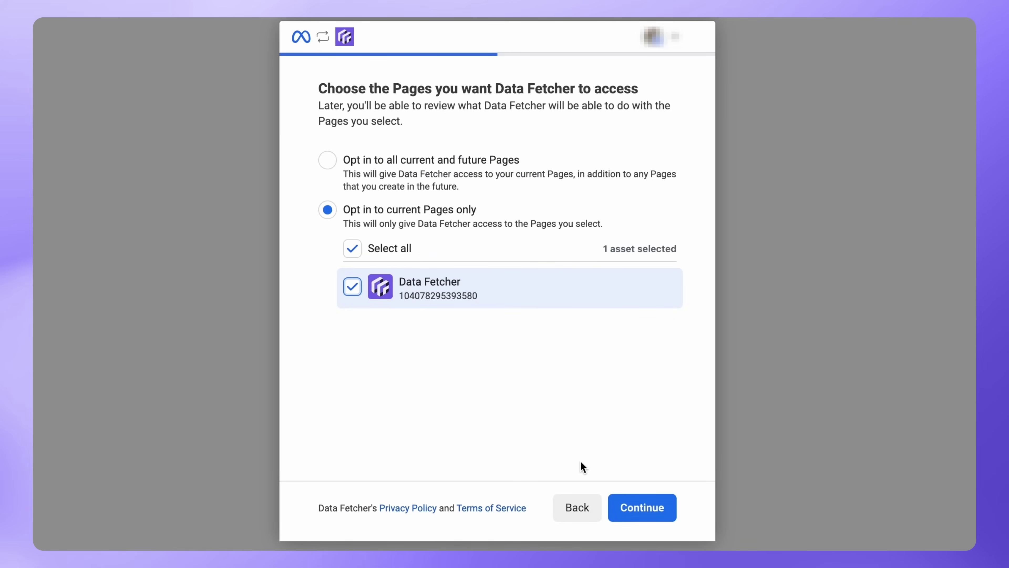
left_click(634, 505)
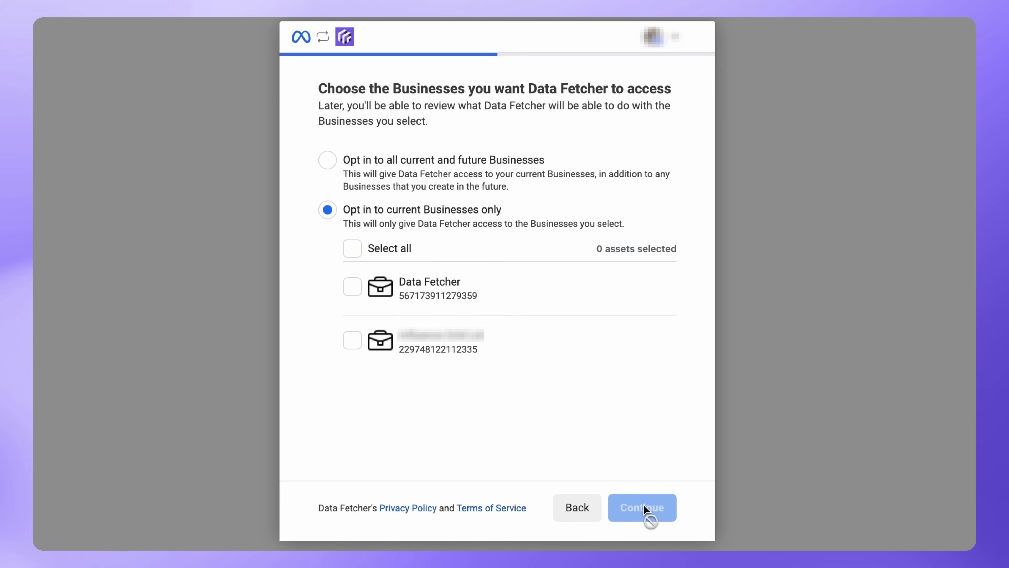
left_click(328, 161)
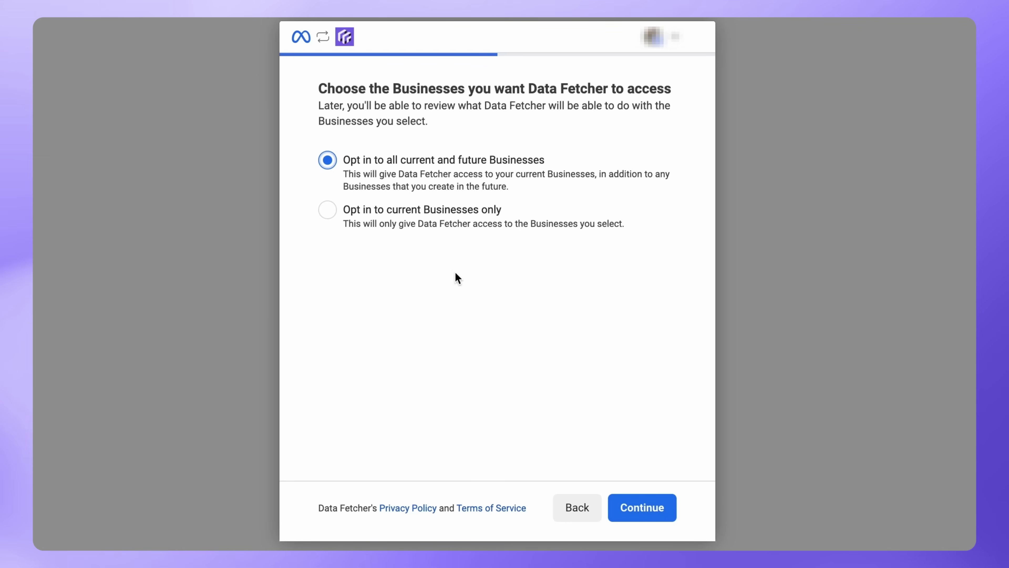
left_click(628, 501)
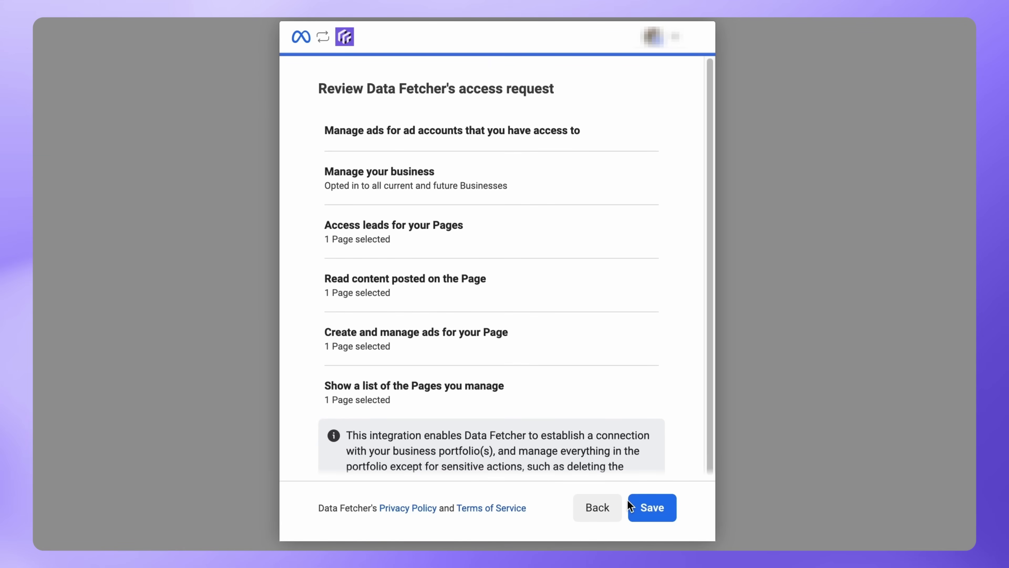
left_click(649, 508)
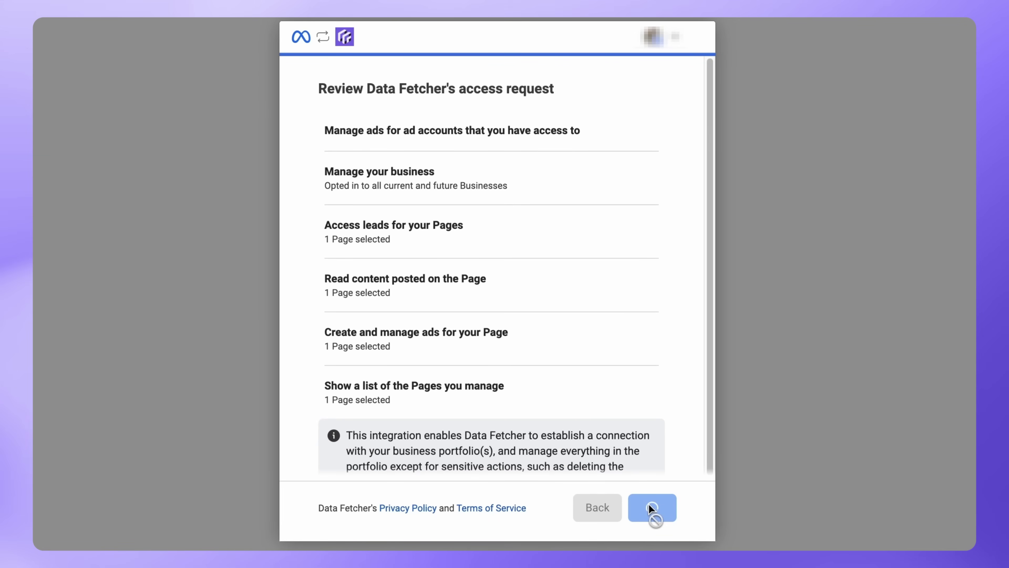
left_click(650, 511)
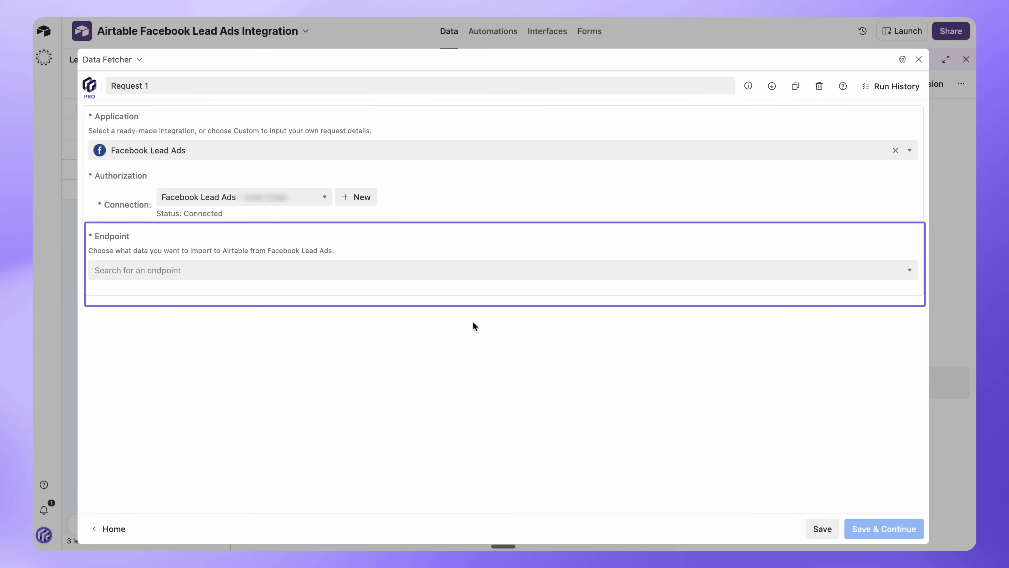
- Set the endpoint to Get leads from forms and rename the request 'Fetch FB Leads'
left_click(458, 274)
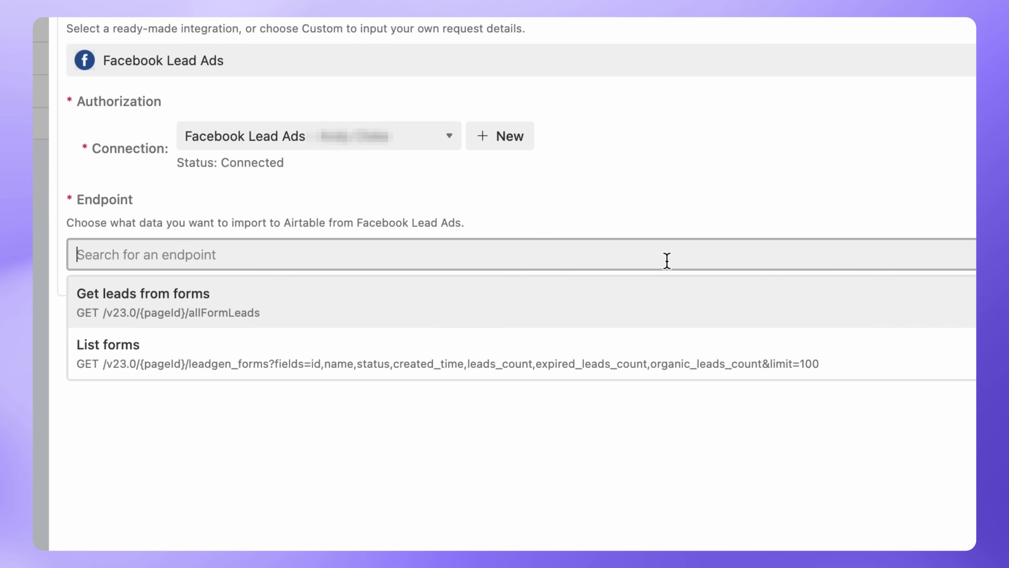
left_click(651, 298)
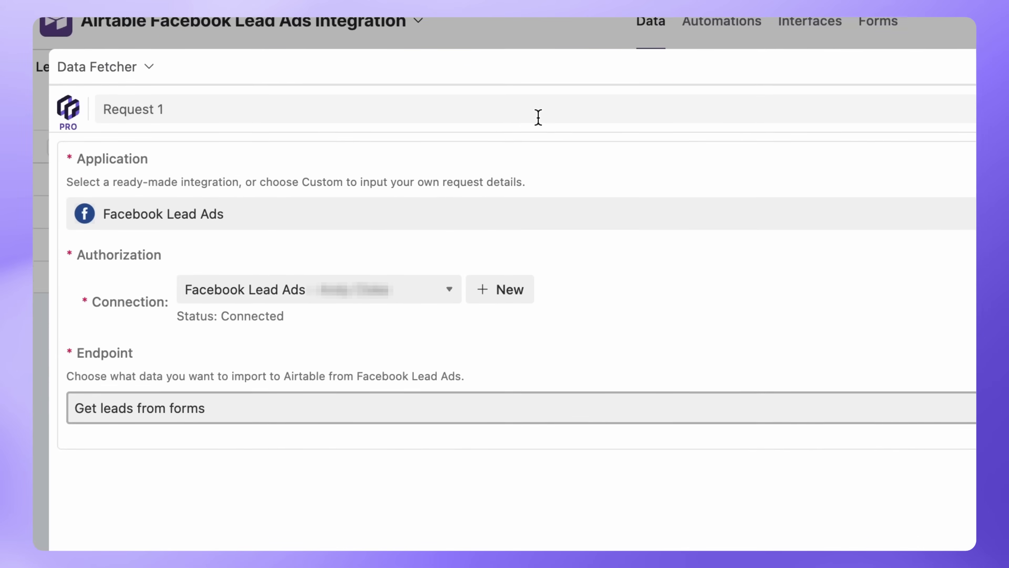
triple_click(536, 117)
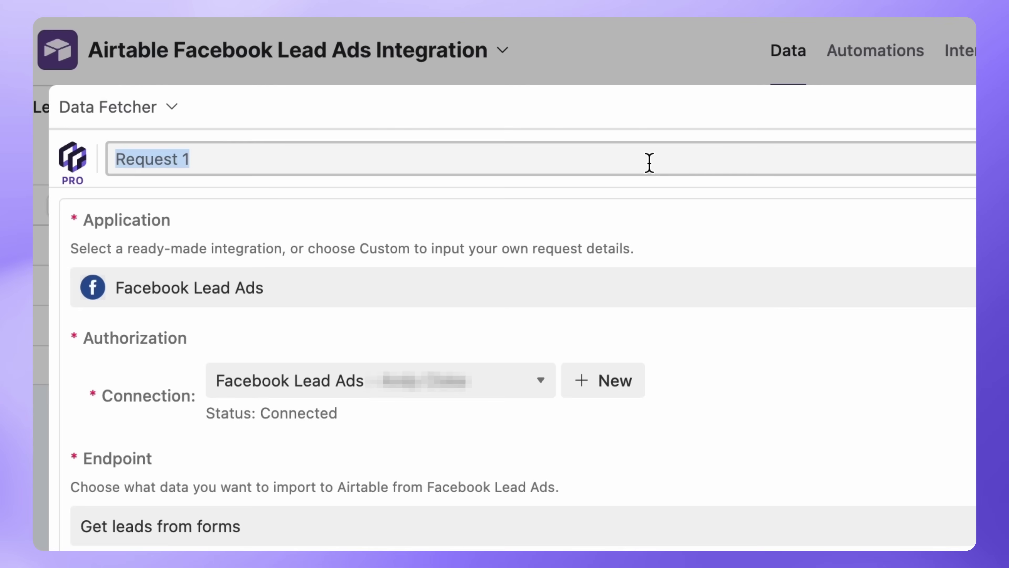
type("Fetch FB Lea")
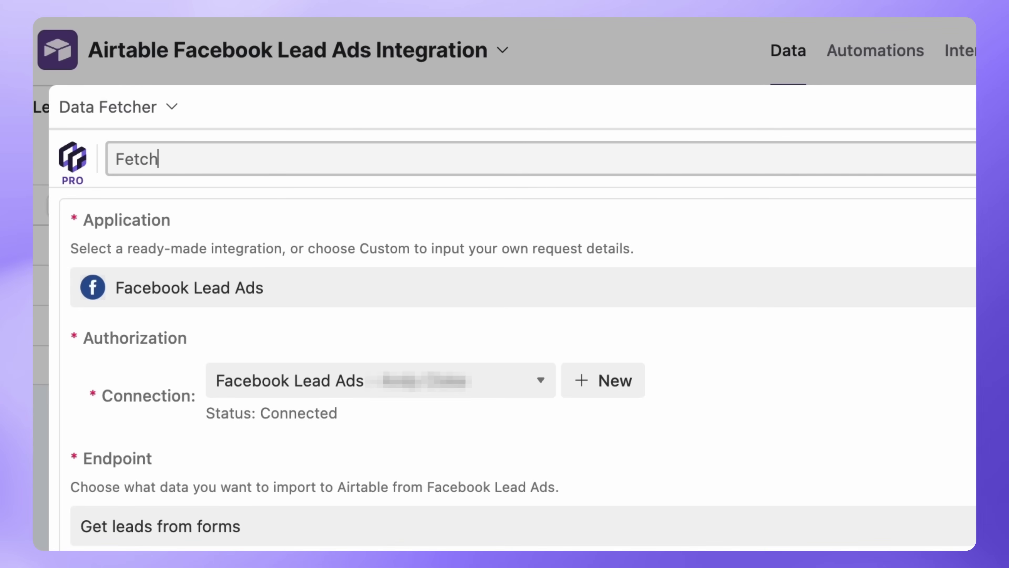
type("ds")
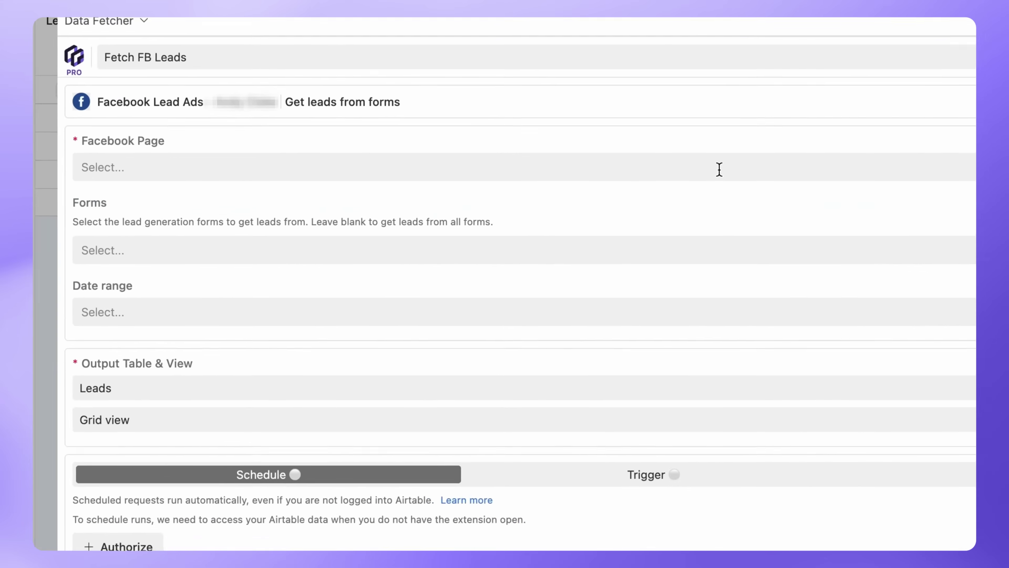
- Pick the Data Fetcher page, leave Forms blank for all forms, and set Date range to Last 30 days
left_click(719, 169)
left_click(705, 199)
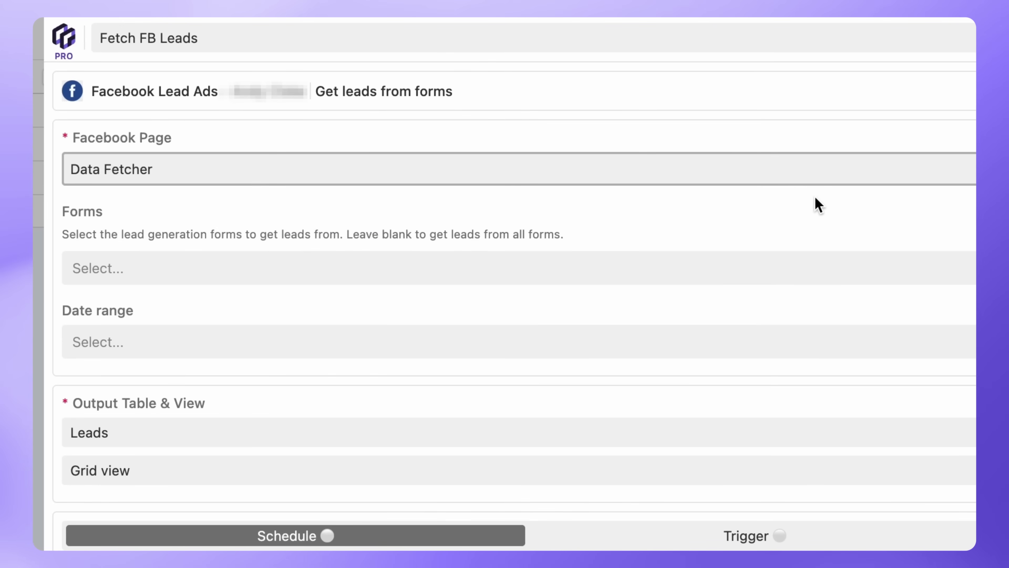
left_click(770, 265)
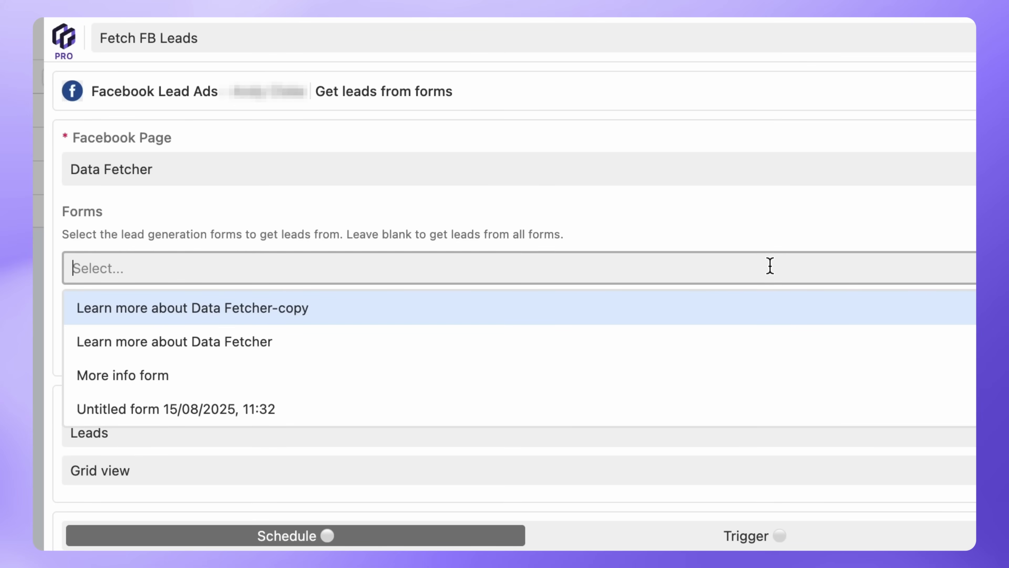
left_click(770, 266)
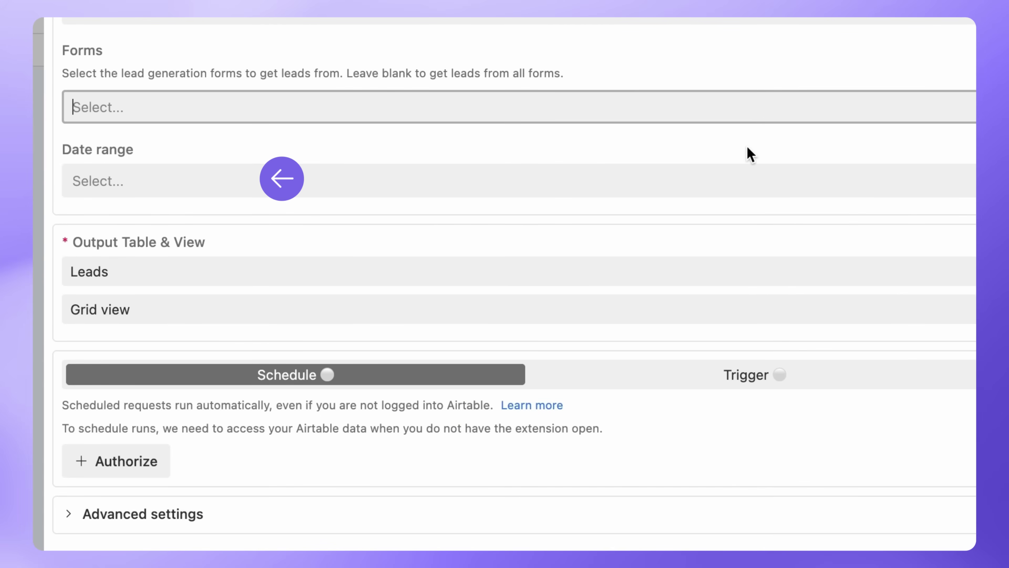
left_click(739, 341)
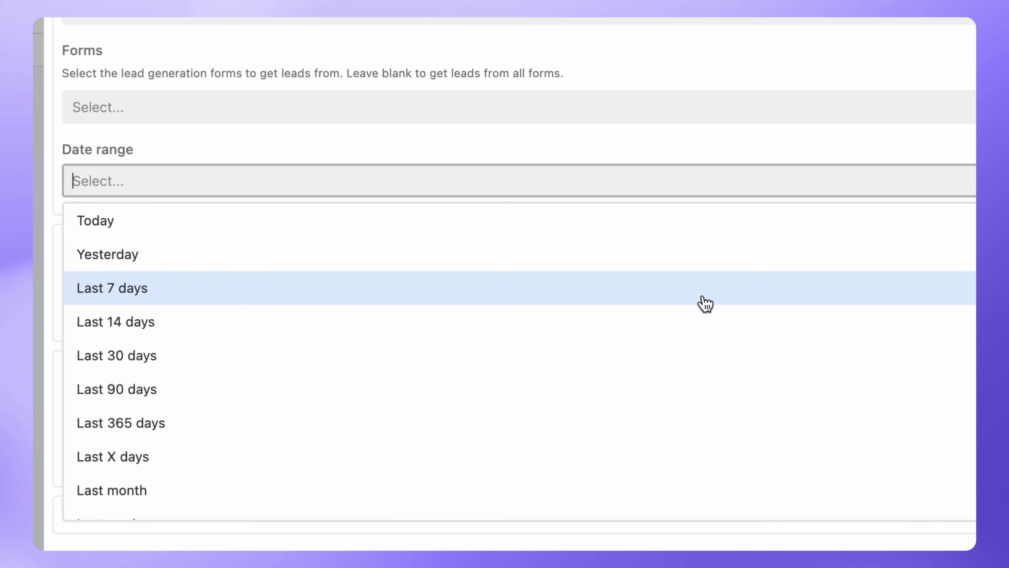
left_click(691, 346)
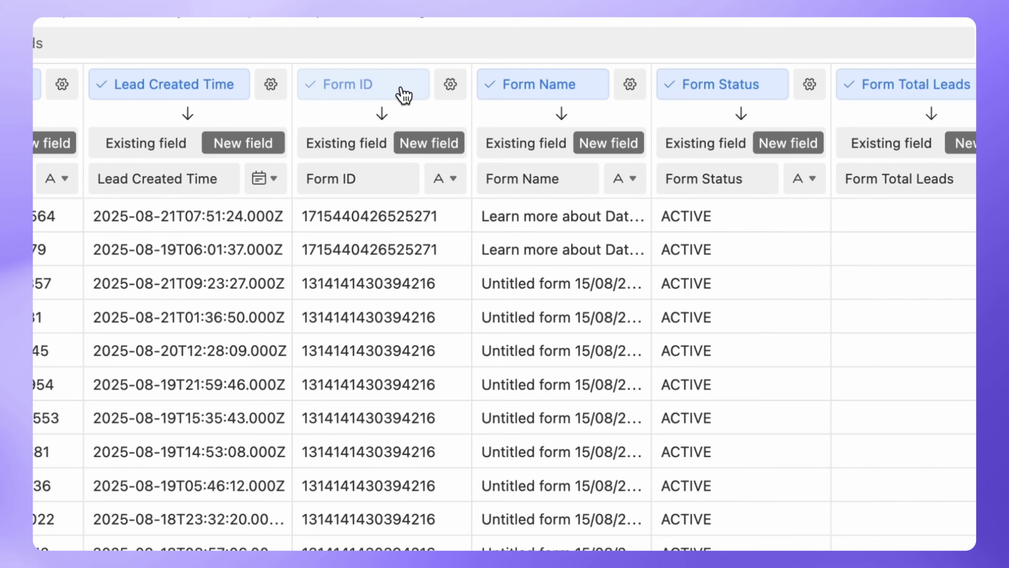
- Exclude Form ID, Form Status and Form Total Leads from the field mapping
left_click(380, 151)
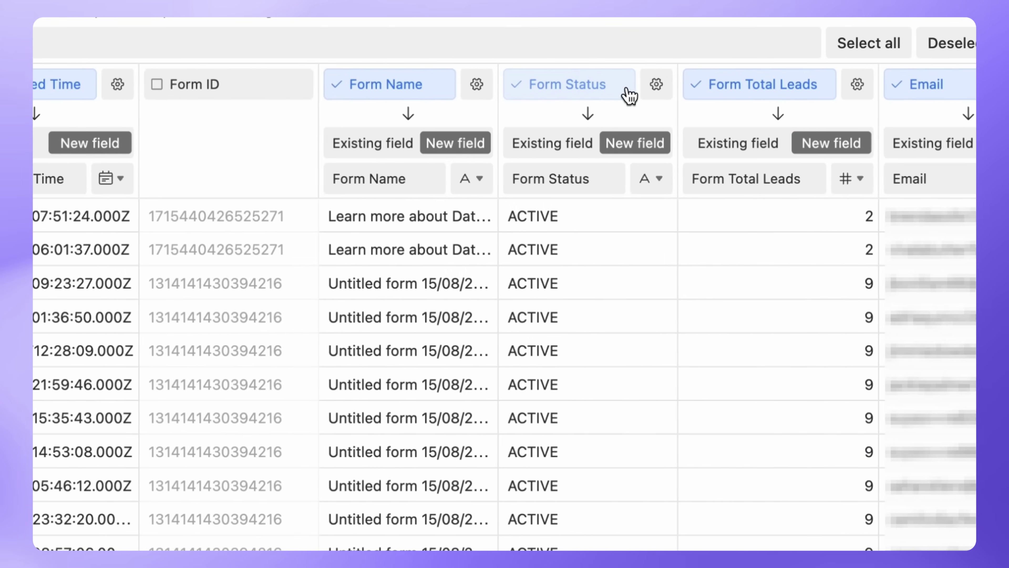
left_click(497, 94)
left_click(612, 85)
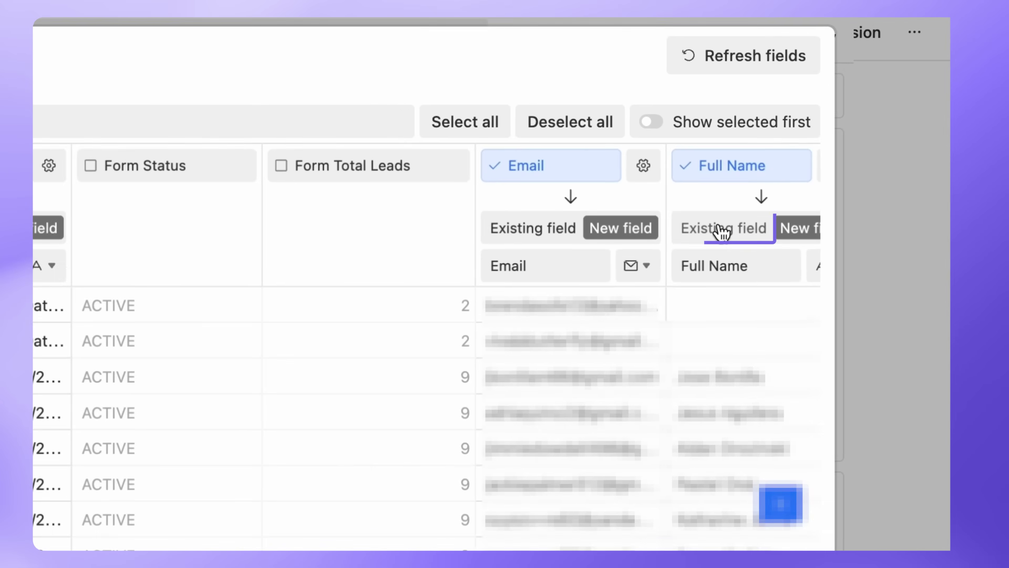
- Map Full Name to the existing Name field
left_click(859, 187)
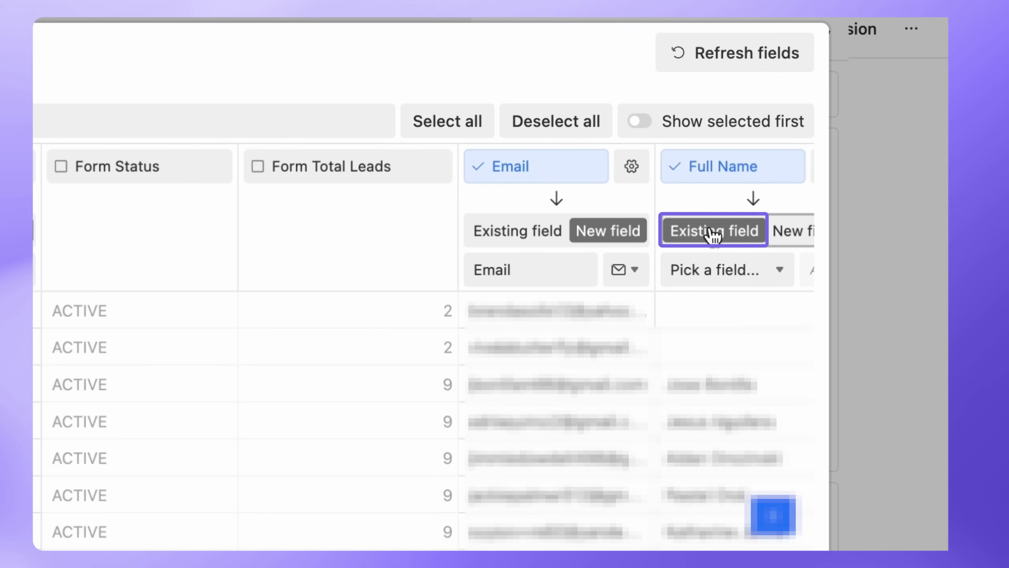
left_click(710, 271)
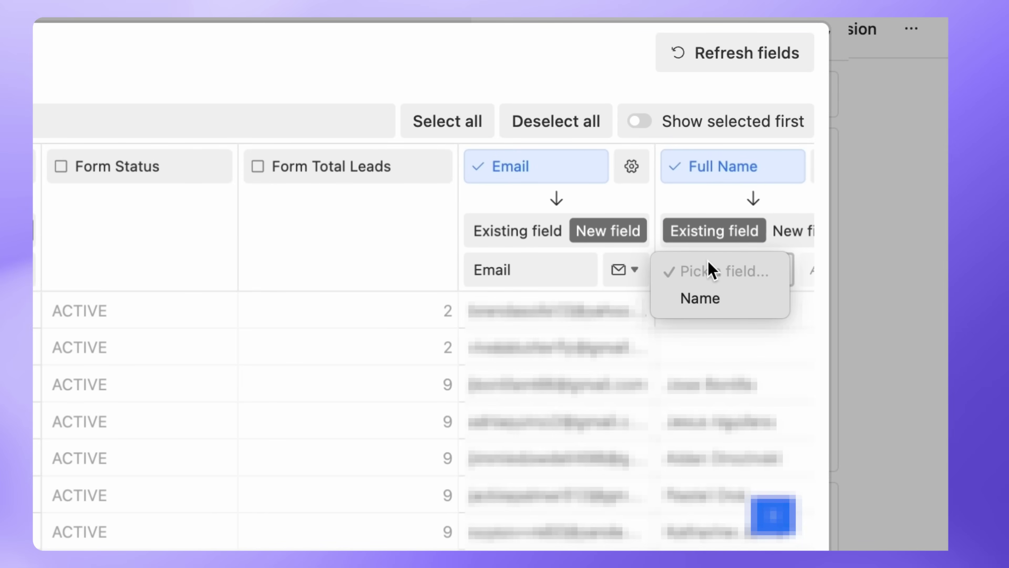
left_click(714, 299)
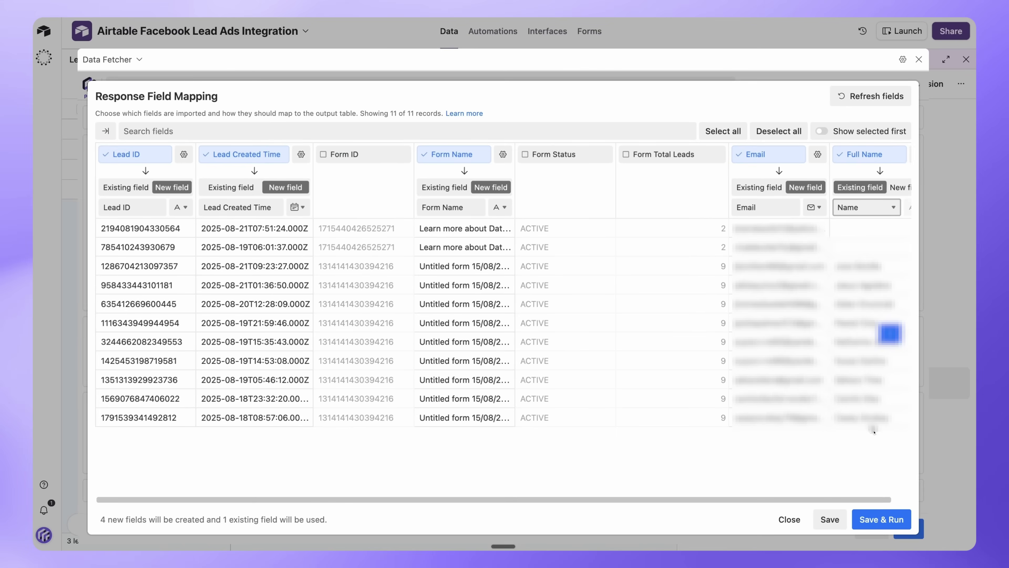
- Save & Run to import the 11 leads into Leads, then open Fetch FB Leads full-screen
left_click(882, 520)
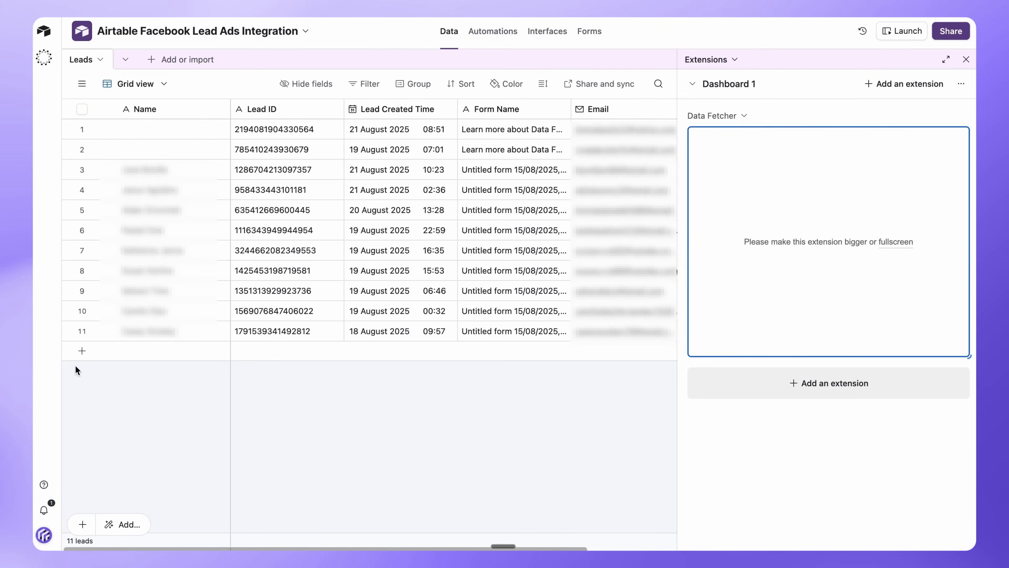
left_click(898, 243)
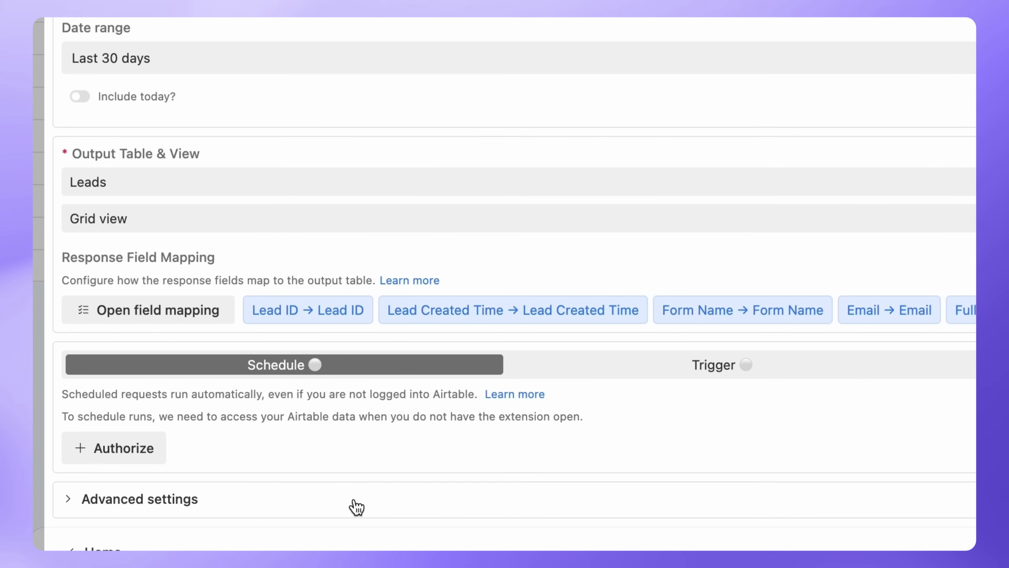
- In Advanced settings, switch to Update write mode matching records on Lead ID
left_click(356, 507)
scroll(350, 485, "down", 8)
left_click(345, 399)
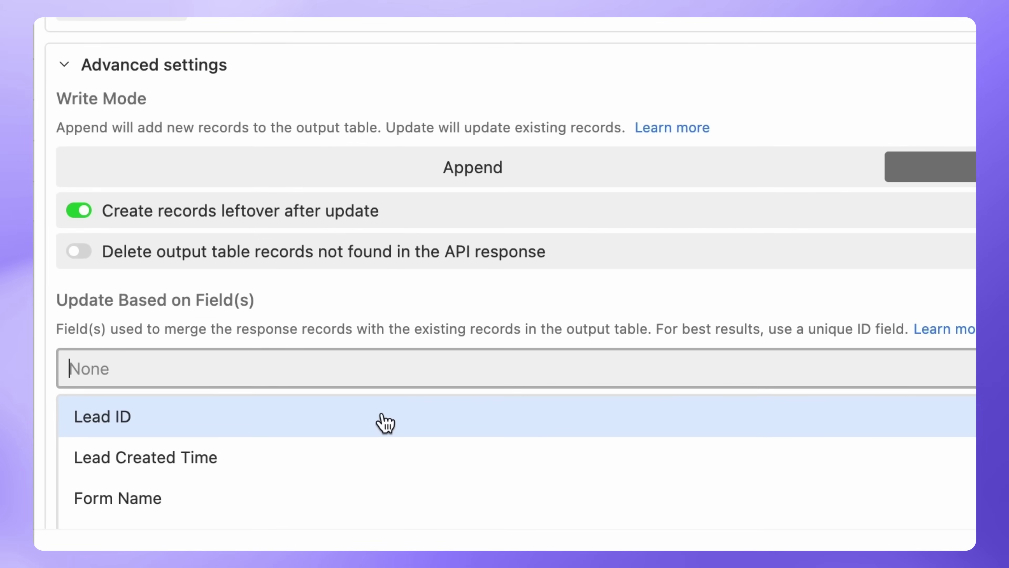
left_click(320, 439)
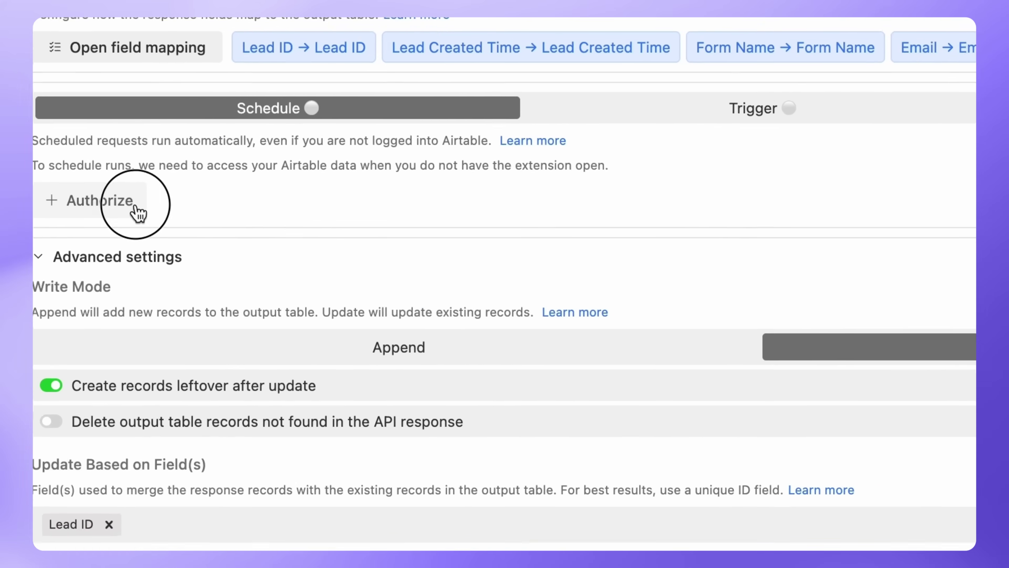
- Authorize Data Fetcher and grant it access to all Airtable bases and workspaces
left_click(159, 203)
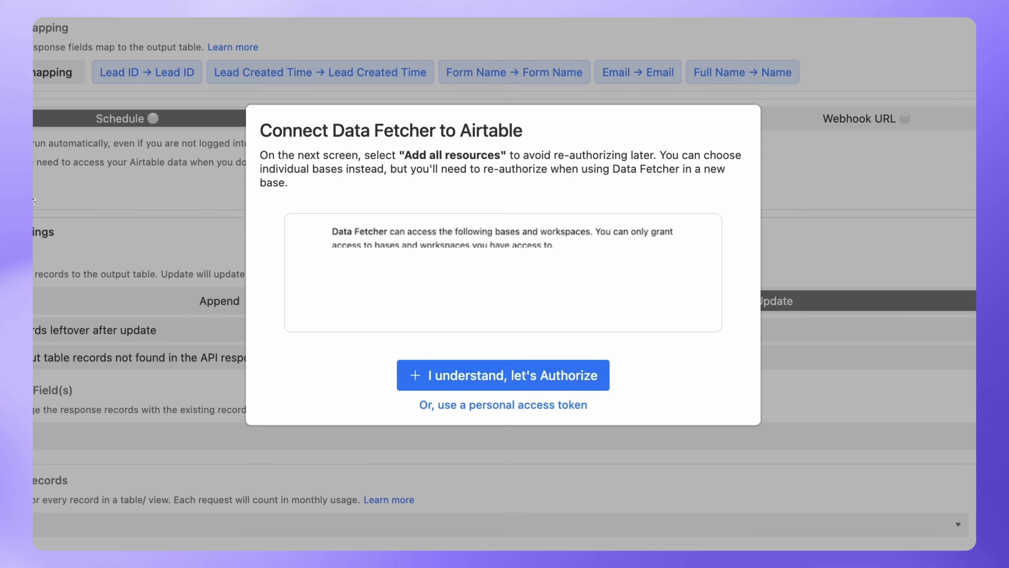
left_click(477, 376)
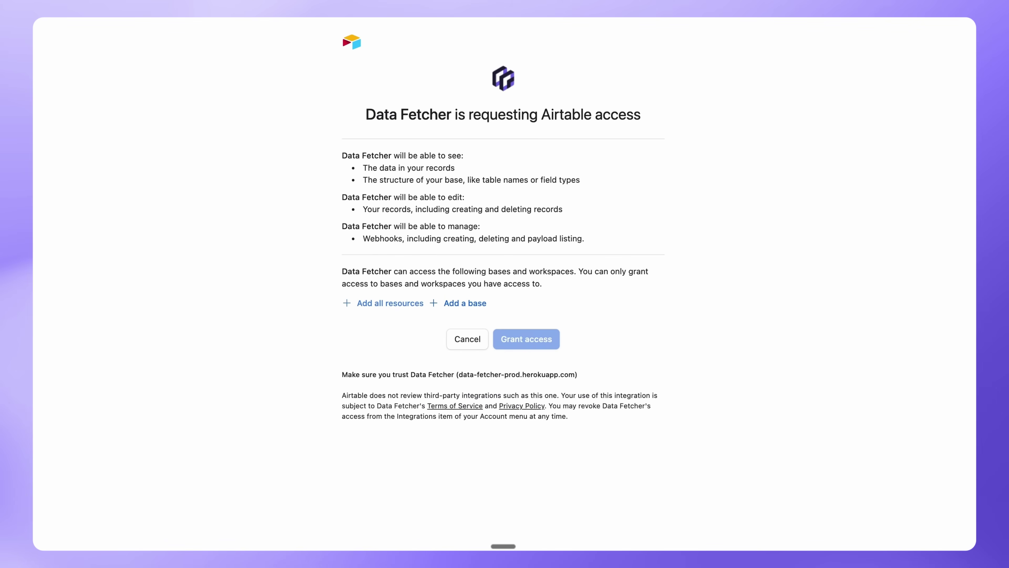
left_click(401, 303)
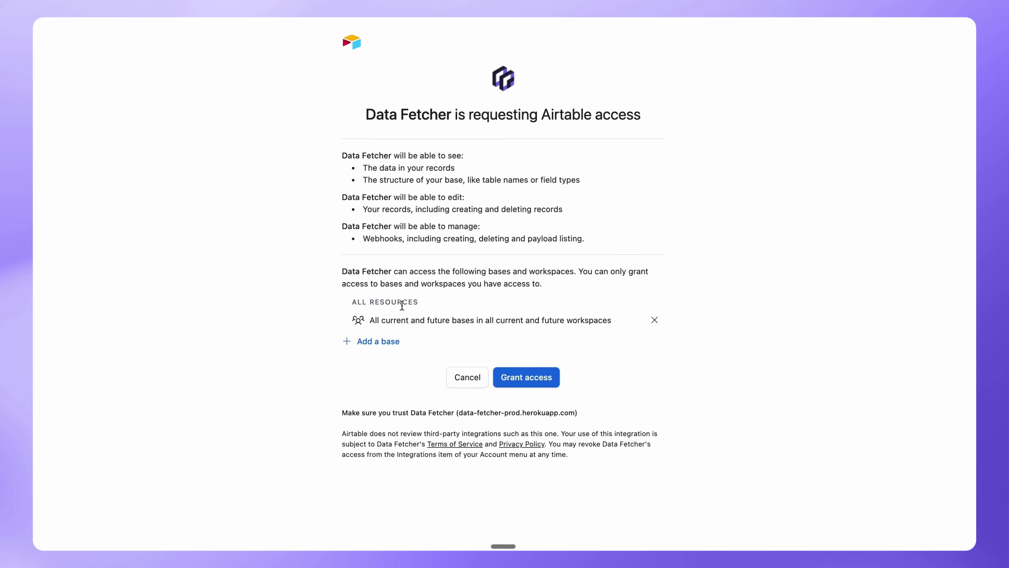
left_click(512, 381)
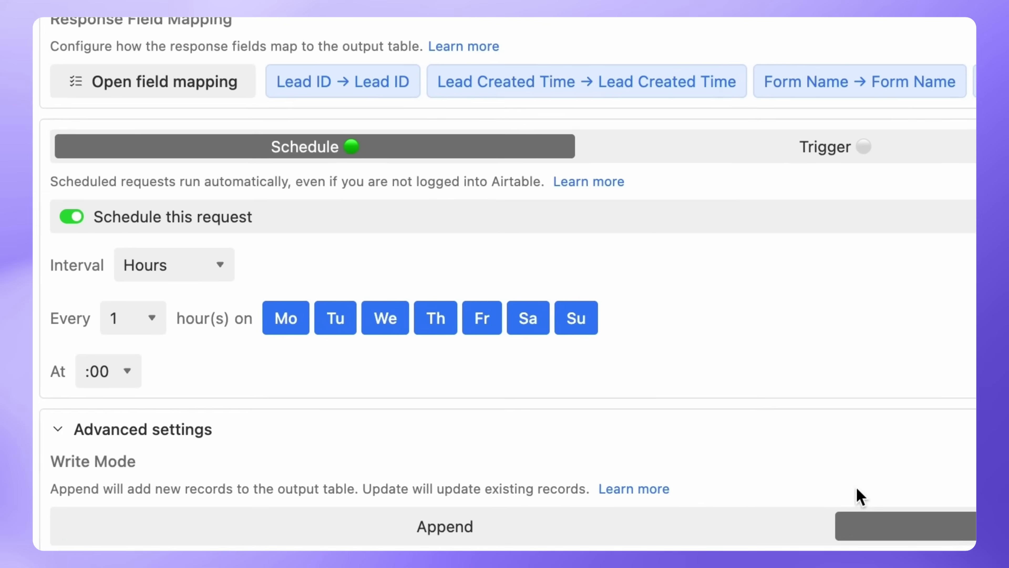
- Set the schedule interval to Days, every 1 day at 09:00, and save the request
left_click(207, 277)
left_click(202, 294)
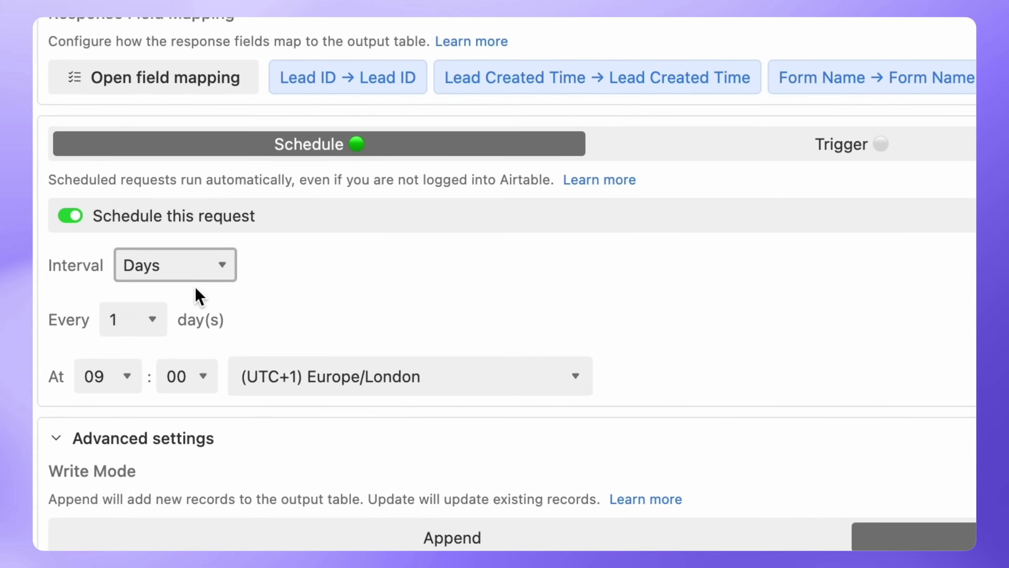
scroll(746, 405, "up", 10)
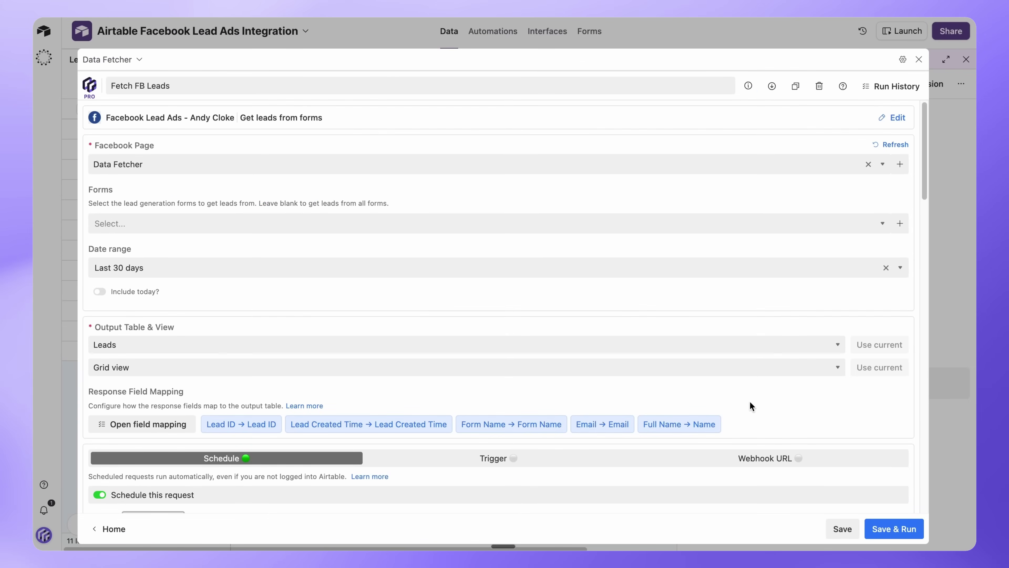
left_click(840, 529)
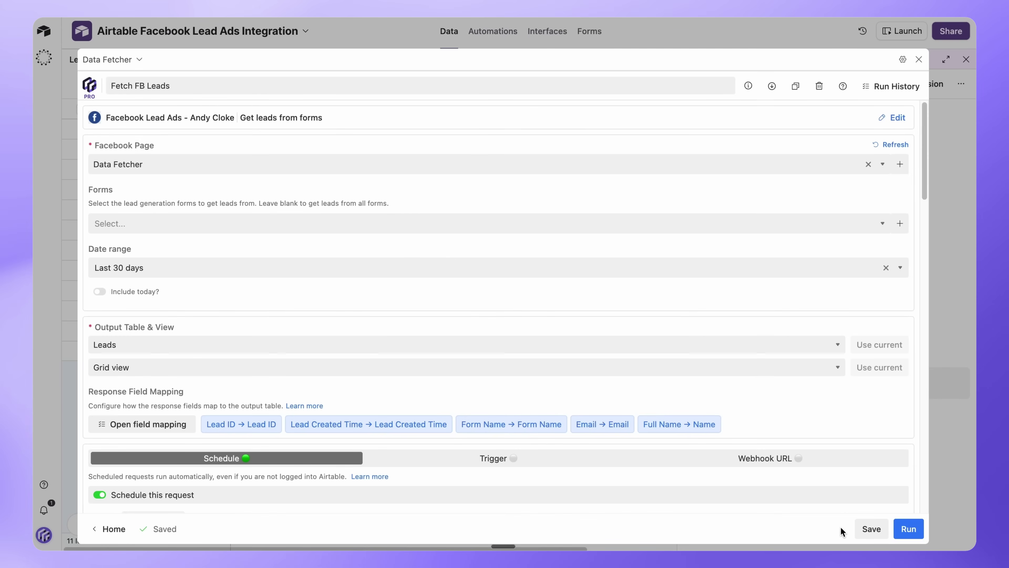